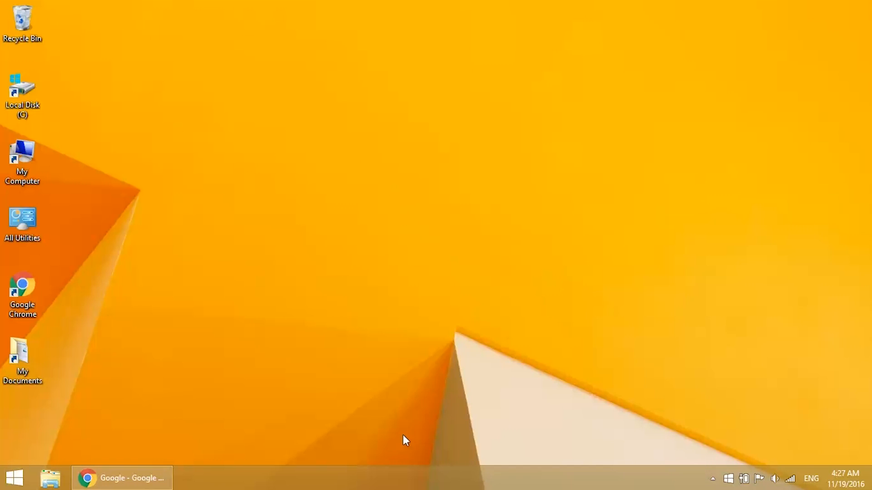
# Reach easyeda.com from a Google search for easyeda and bring up the sign-in form.
pyautogui.click(129, 479)
pyautogui.write('e')
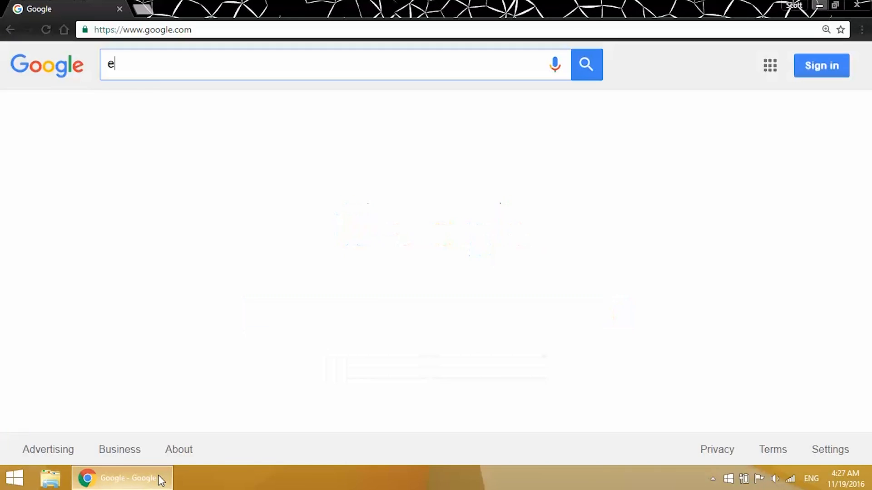
pyautogui.write('asyeda')
pyautogui.press('Return')
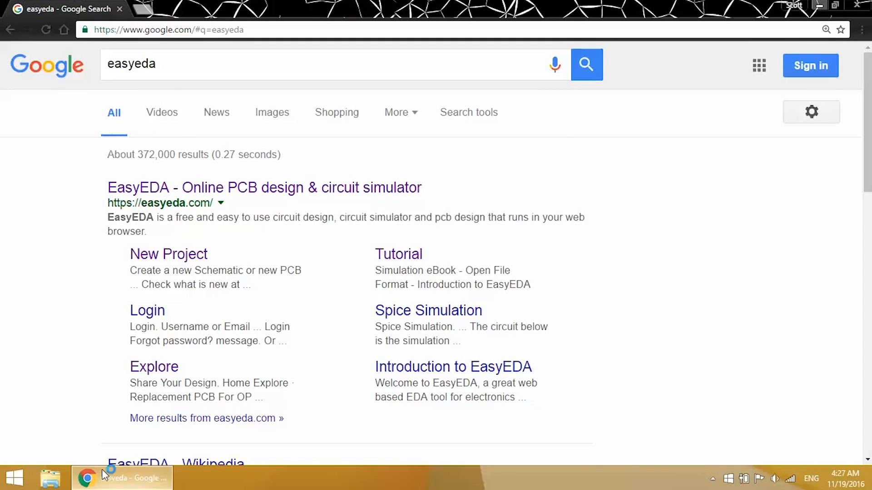
pyautogui.click(245, 189)
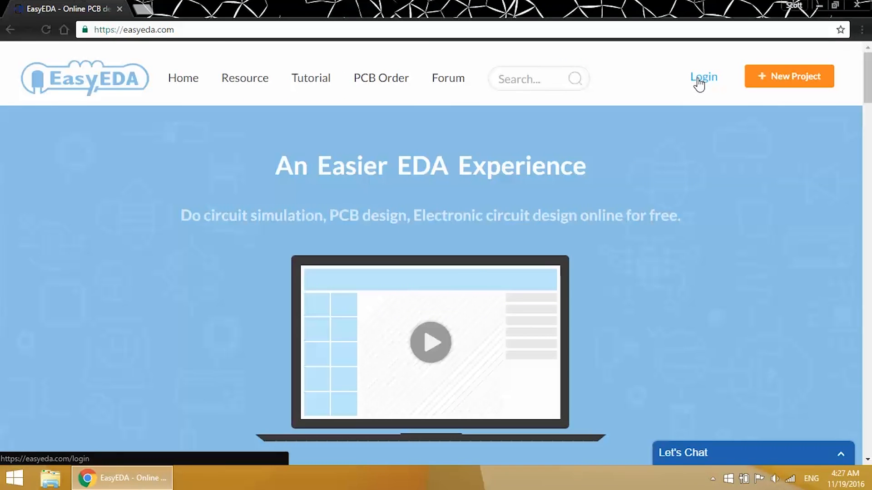
pyautogui.click(704, 76)
pyautogui.write('circ')
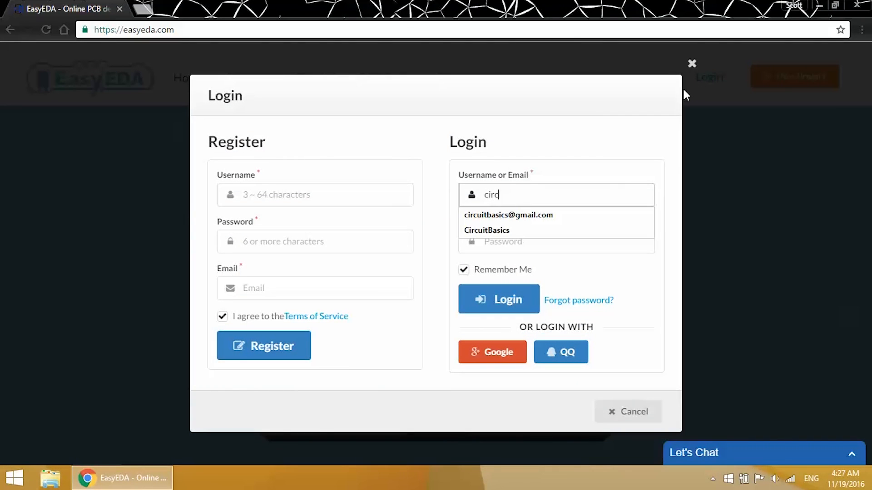
# Sign in with the saved username and password, then go to My Projects from the account menu.
pyautogui.press('Down')
pyautogui.press('Return')
pyautogui.press('Tab')
pyautogui.write('••••••••••')
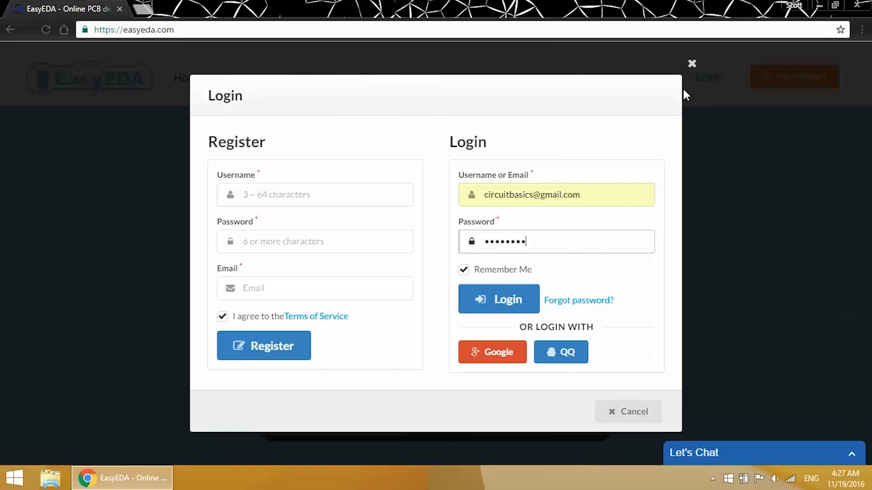
pyautogui.write('•••')
pyautogui.press('Return')
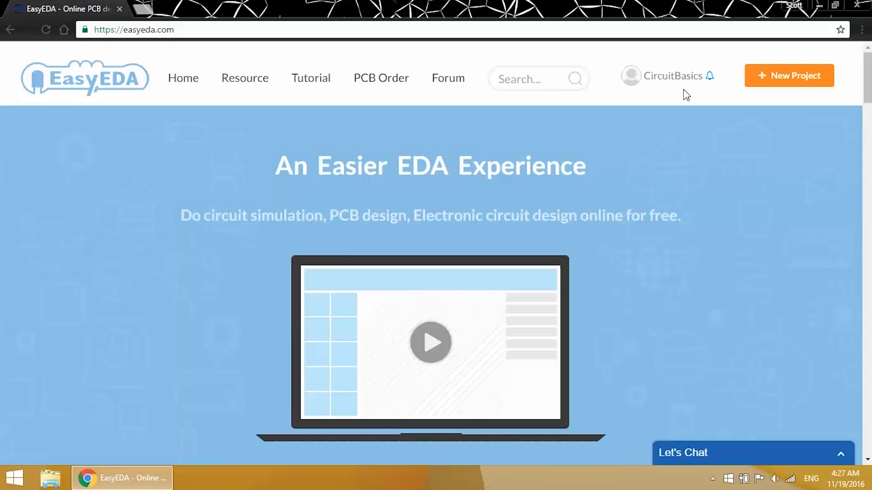
pyautogui.moveTo(670, 76)
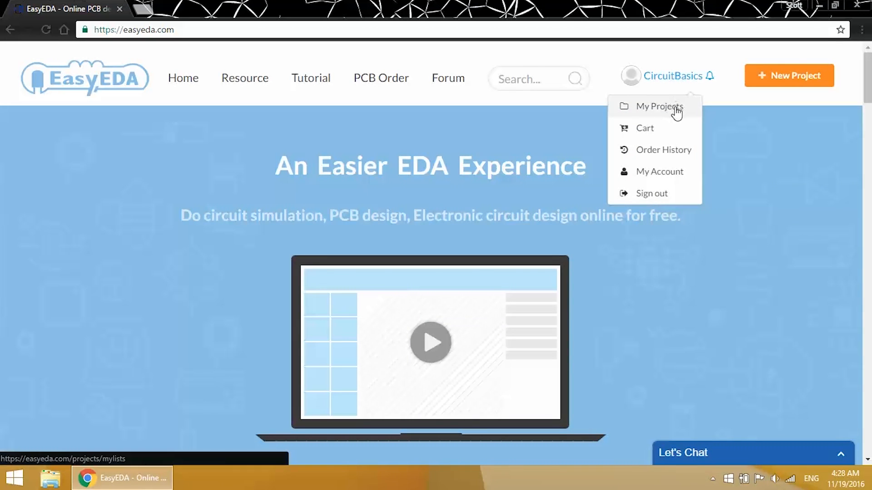
pyautogui.click(659, 107)
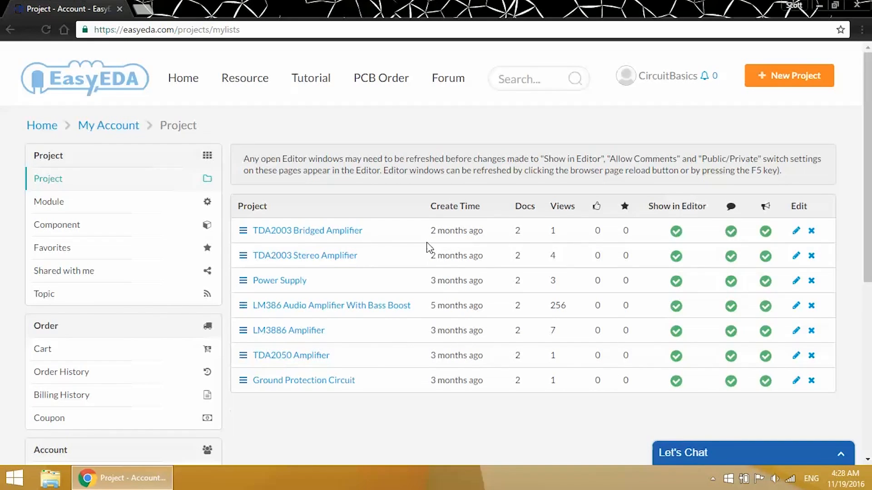
# Open the TDA2003 Stereo Amplifier project page from the project list.
pyautogui.click(352, 261)
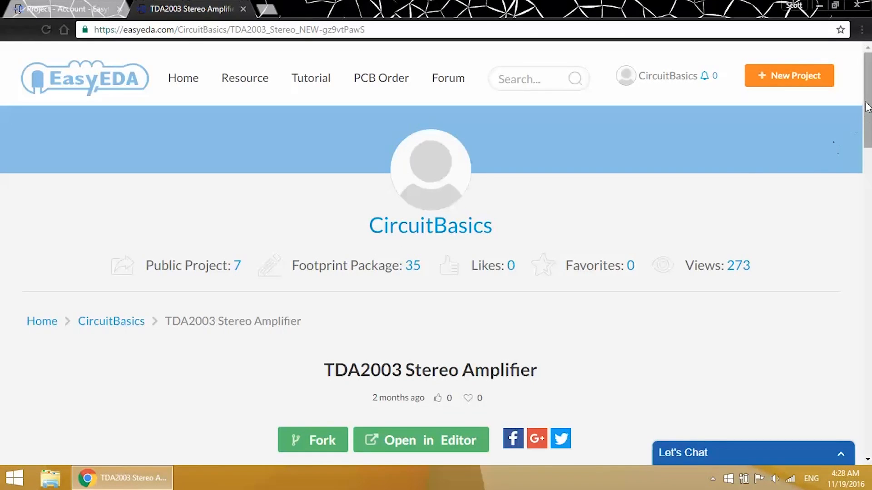
pyautogui.moveTo(869, 82); pyautogui.dragTo(868, 204)
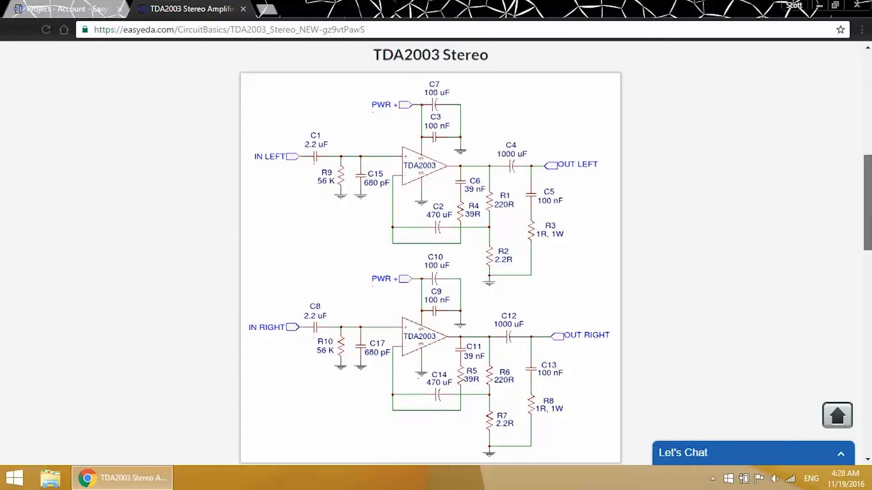
pyautogui.moveTo(869, 204)
pyautogui.mouseDown()
pyautogui.moveTo(869, 303)
pyautogui.moveTo(866, 212)
pyautogui.mouseUp()
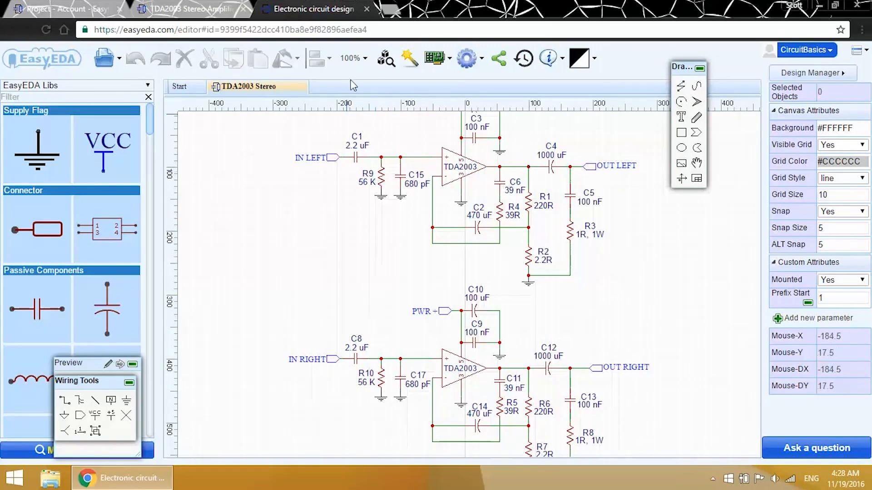
# Fit the schematic in the window and export it from the File menu as a PDF.
pyautogui.click(355, 58)
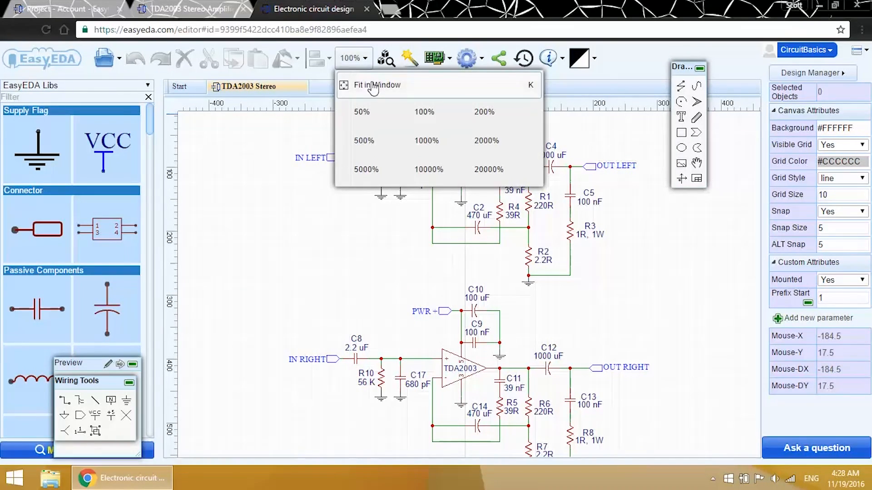
pyautogui.click(373, 86)
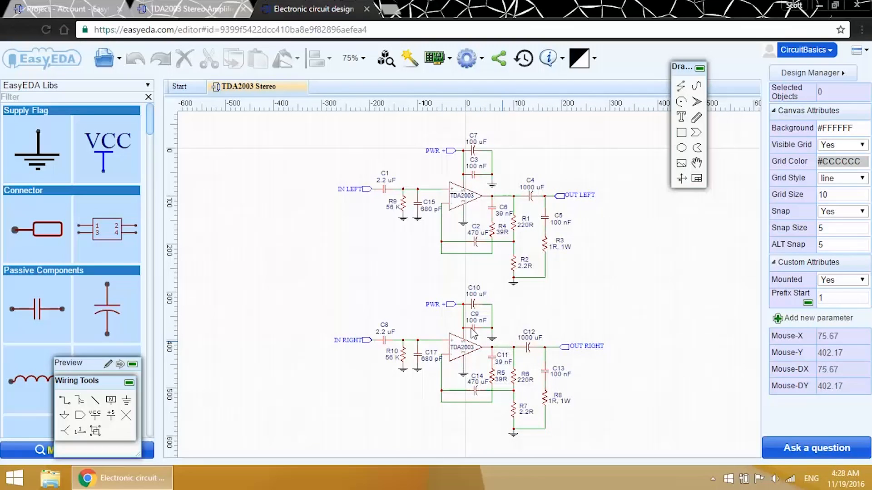
pyautogui.click(120, 62)
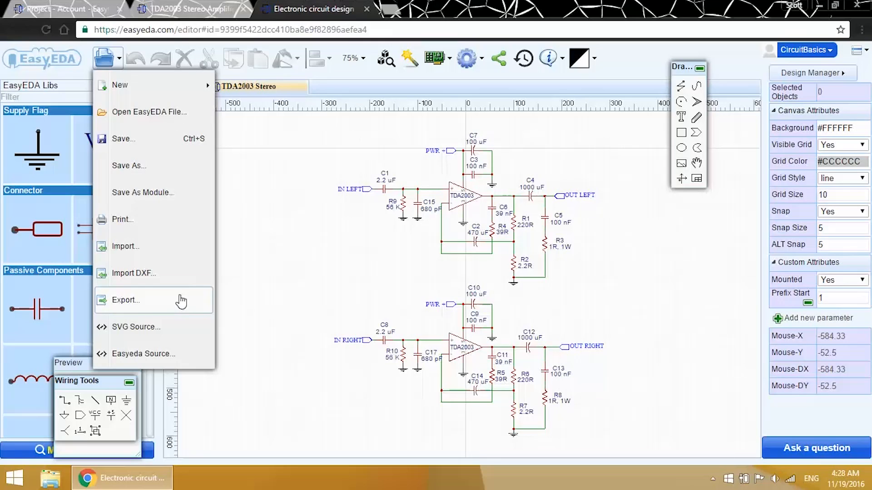
pyautogui.click(182, 300)
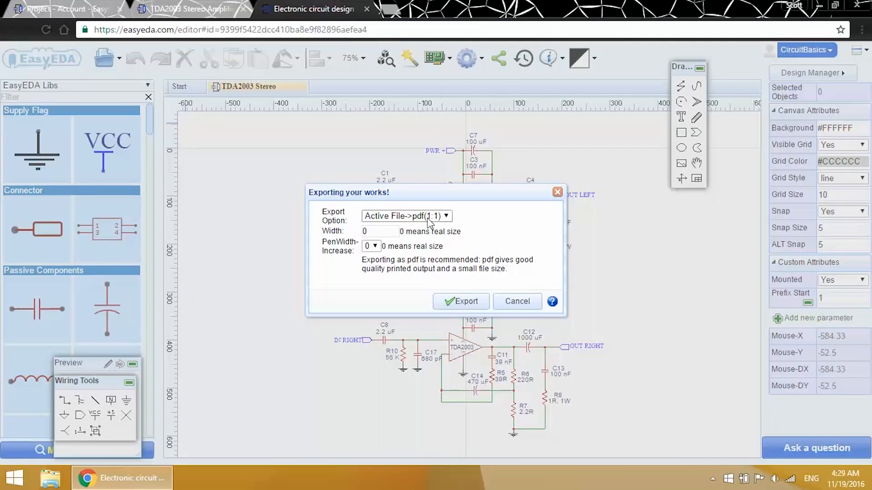
pyautogui.click(445, 217)
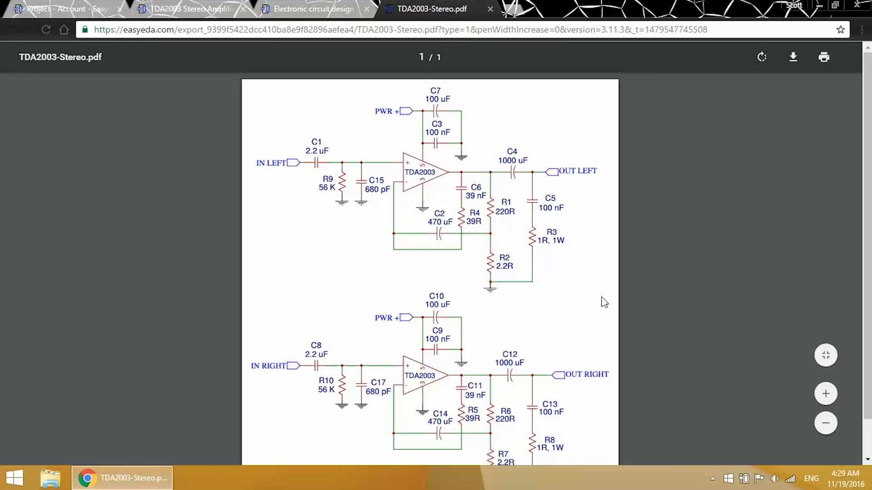
# Zoom into the PDF schematic to study the left channel amplifier, then return to the editor tab.
pyautogui.click(825, 394)
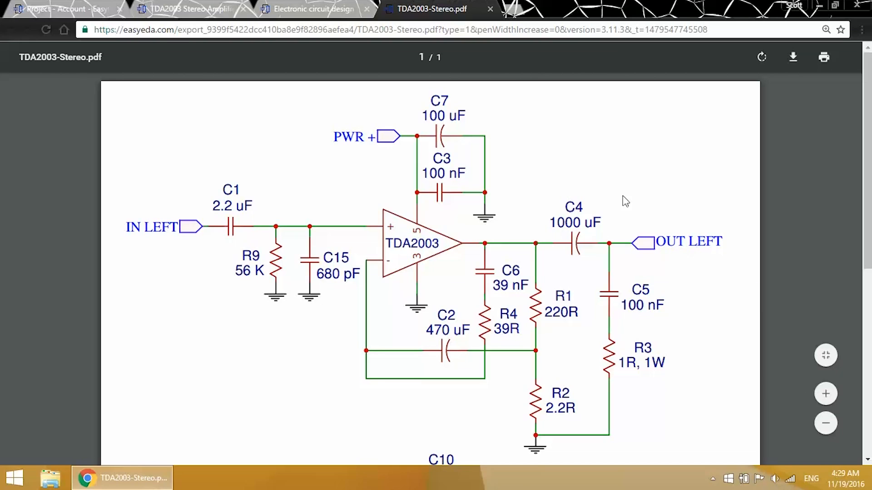
pyautogui.click(491, 10)
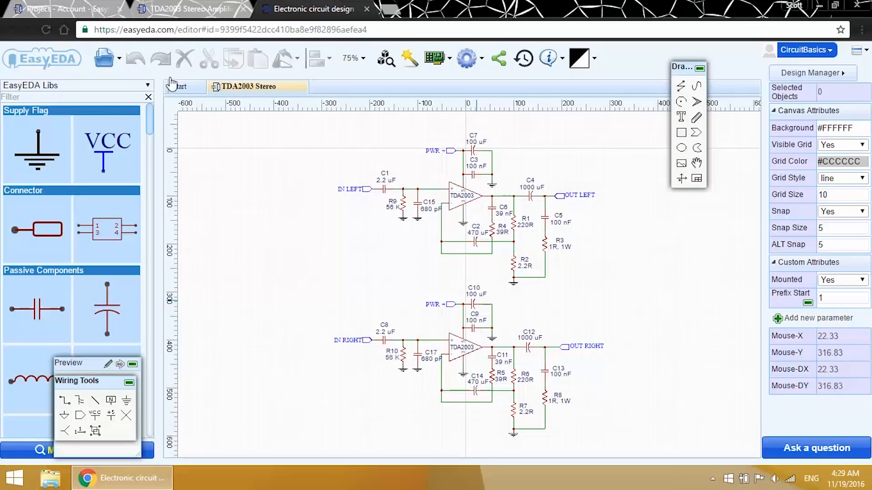
# Switch the side panel to My Projects and expand the TDA2003 Stereo Amplifier project.
pyautogui.click(149, 86)
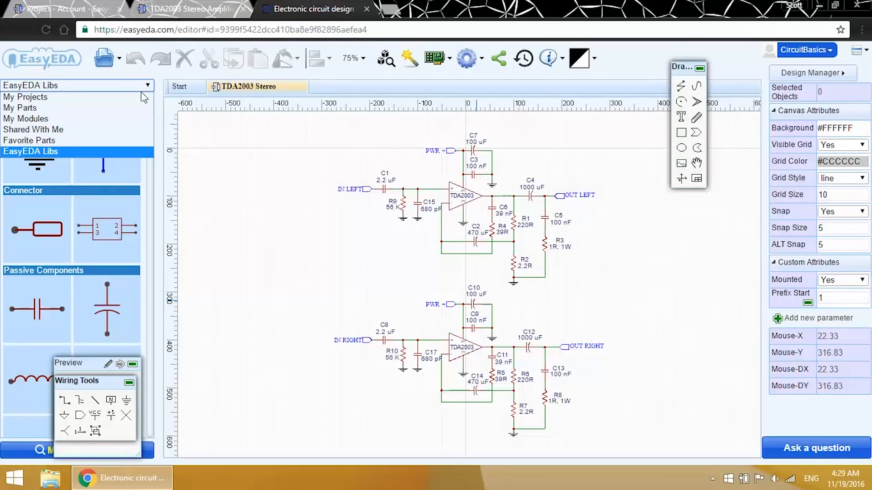
pyautogui.click(25, 97)
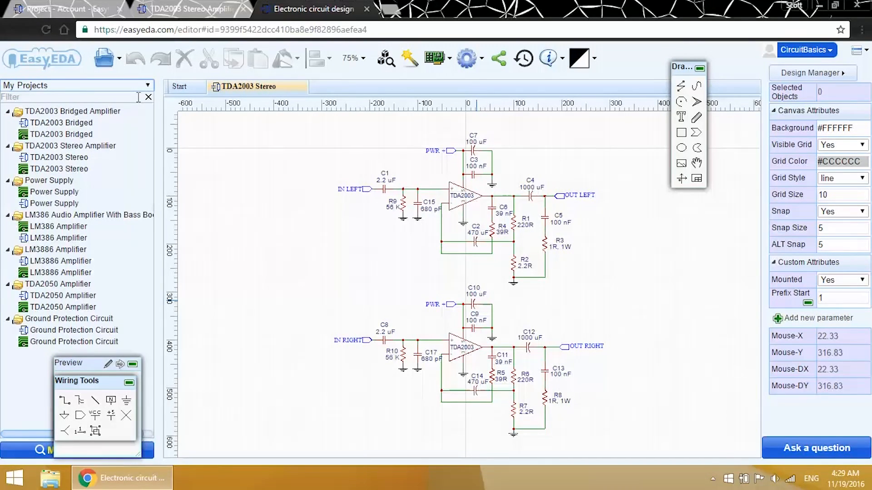
pyautogui.click(68, 123)
pyautogui.click(123, 134)
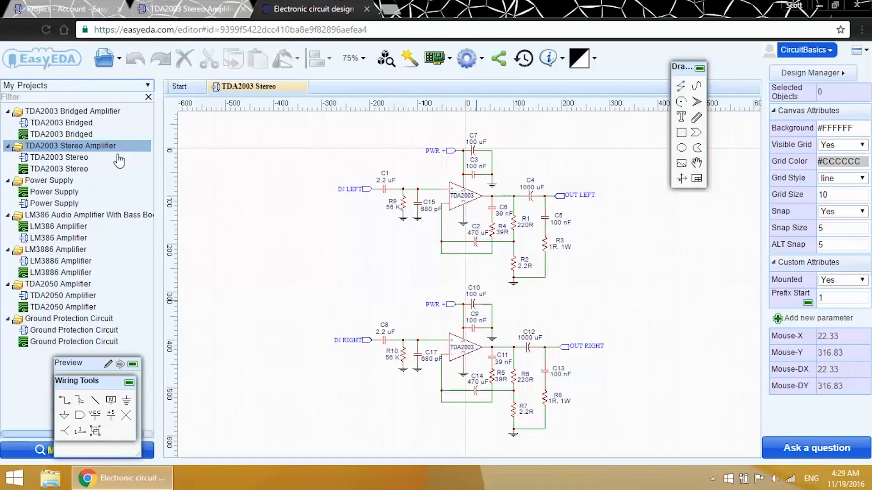
# Open the TDA2003 Stereo PCB design in the editor from its right-click menu.
pyautogui.click(120, 157)
pyautogui.click(115, 169)
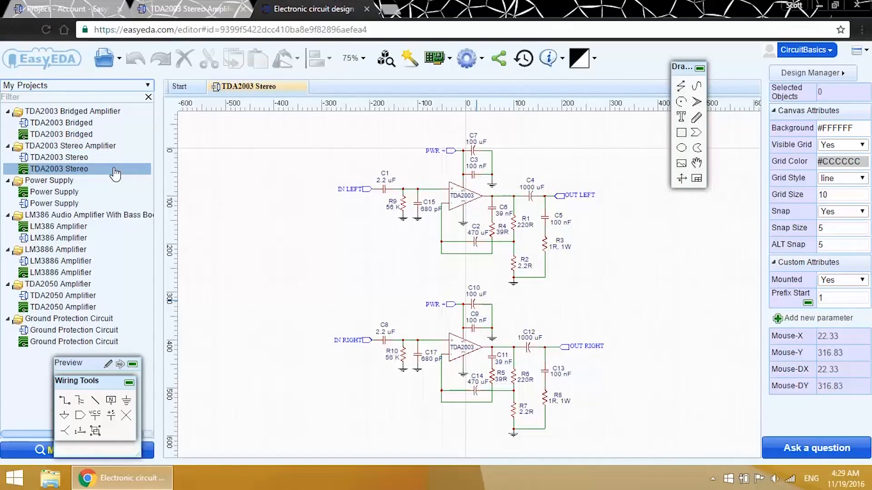
pyautogui.rightClick(114, 169)
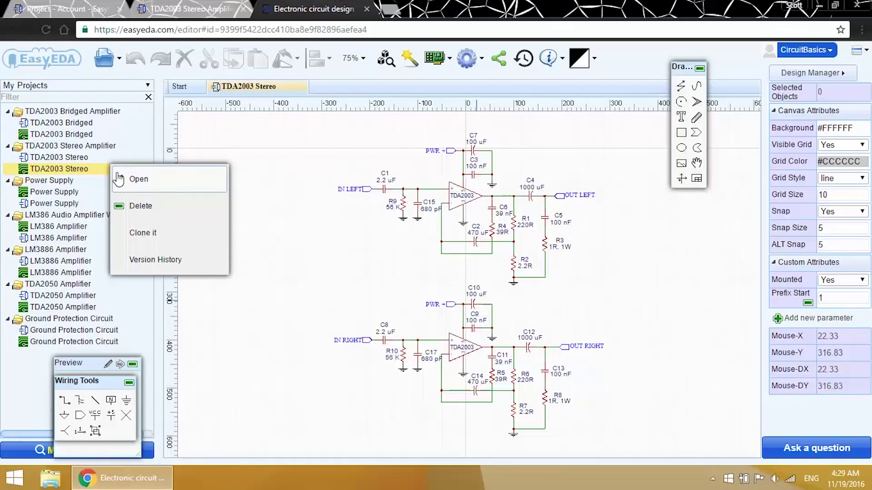
pyautogui.click(167, 185)
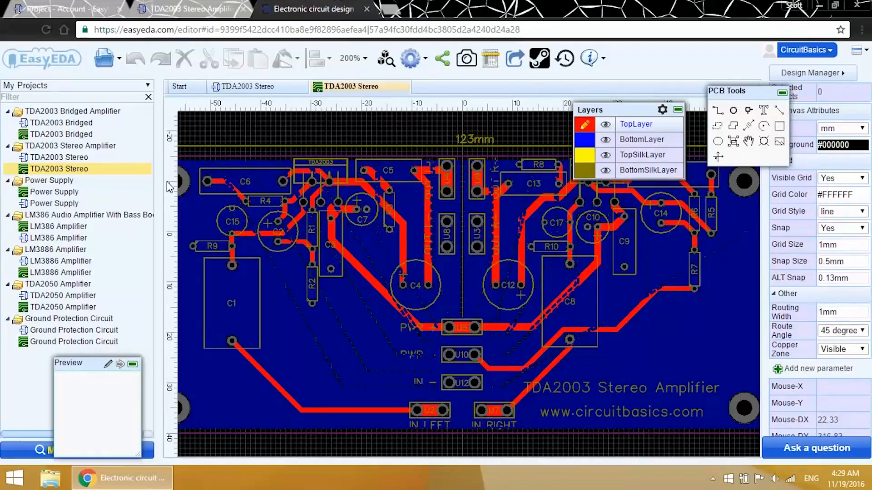
# Fit the board in the window and hide the copper, silkscreen, ratline, outline and multi-layer pad layers.
pyautogui.click(353, 59)
pyautogui.click(376, 85)
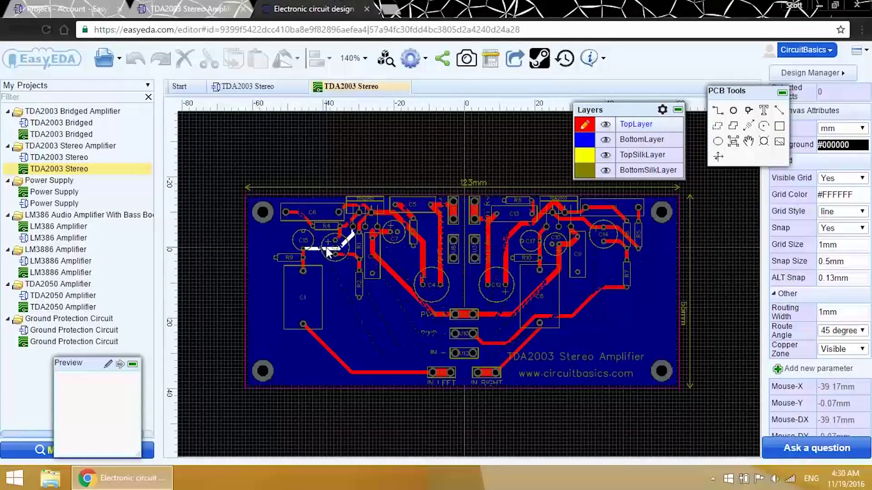
pyautogui.moveTo(628, 170)
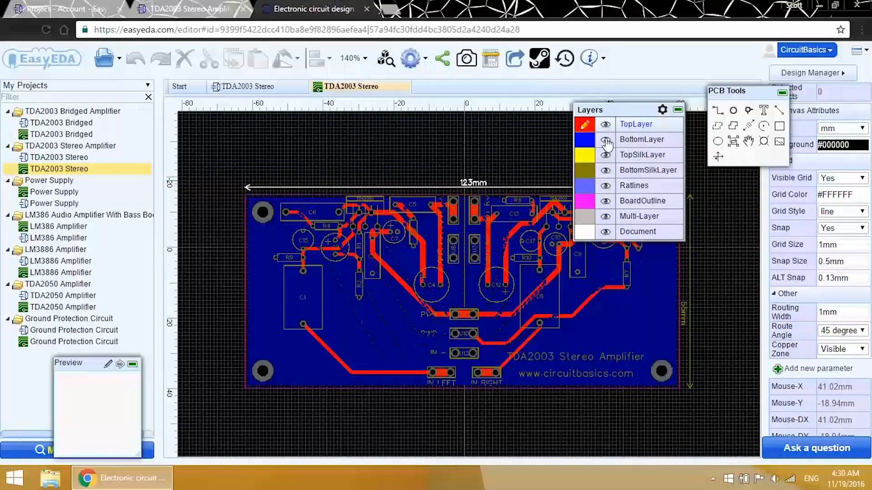
pyautogui.click(606, 125)
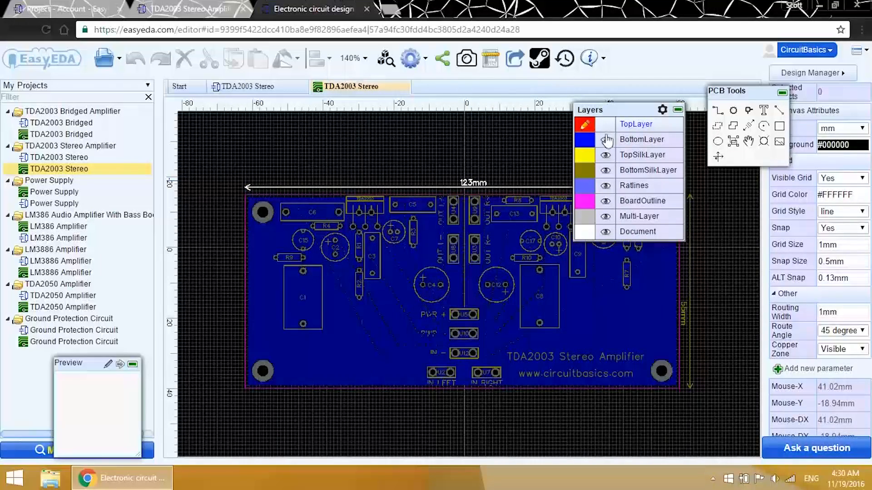
pyautogui.click(605, 139)
pyautogui.click(606, 154)
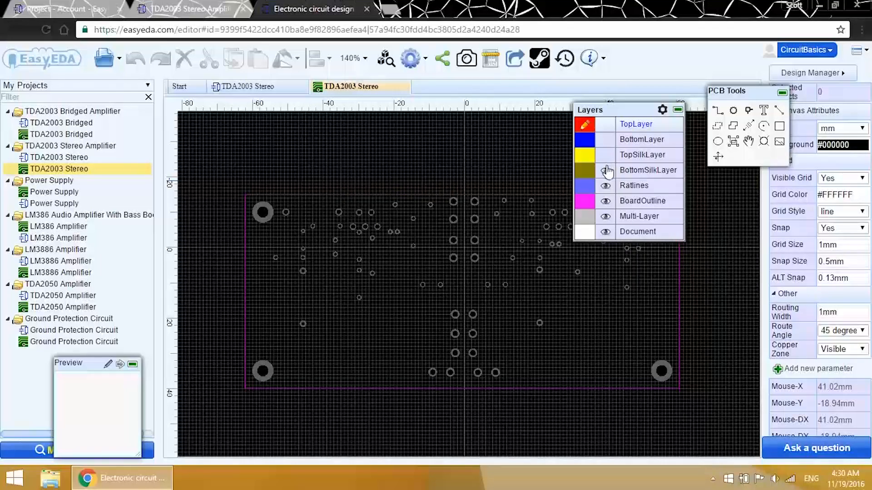
pyautogui.click(606, 185)
pyautogui.click(606, 201)
pyautogui.click(605, 215)
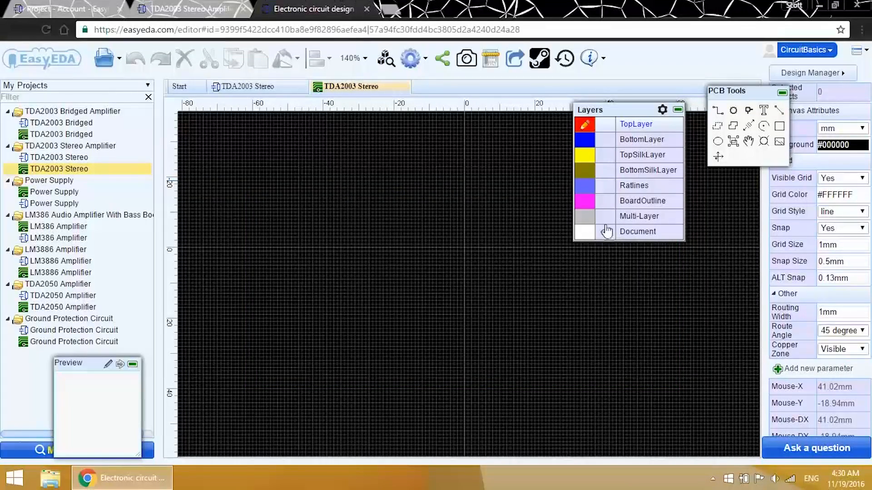
# Re-enable every board layer, collapse the Layers panel and send the board to the Fabrication Output order page.
pyautogui.click(605, 124)
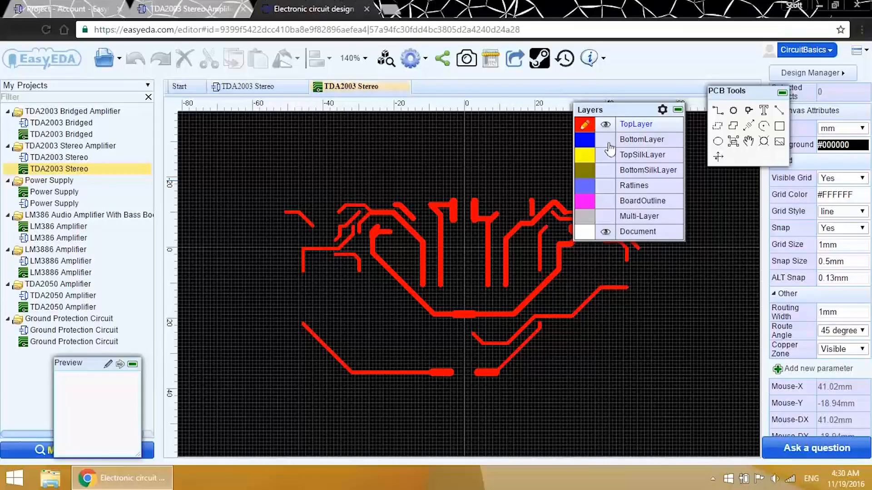
pyautogui.click(606, 139)
pyautogui.click(605, 154)
pyautogui.click(605, 170)
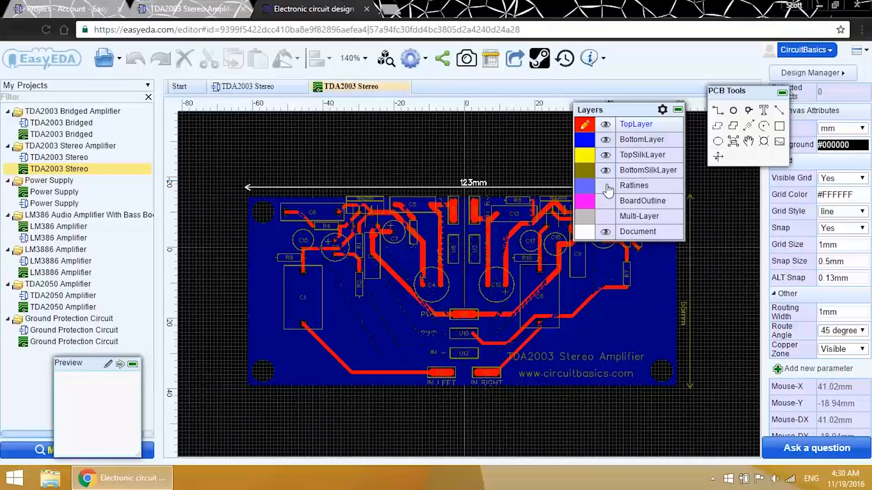
pyautogui.click(605, 186)
pyautogui.click(605, 200)
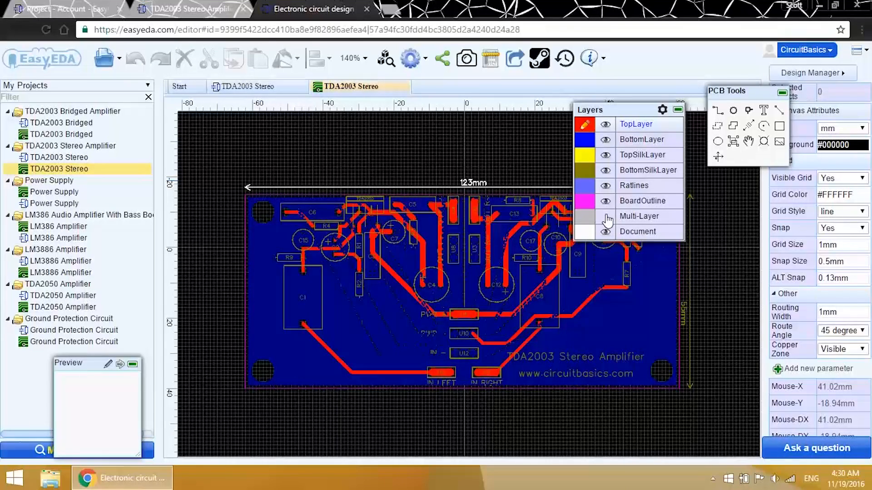
pyautogui.click(606, 217)
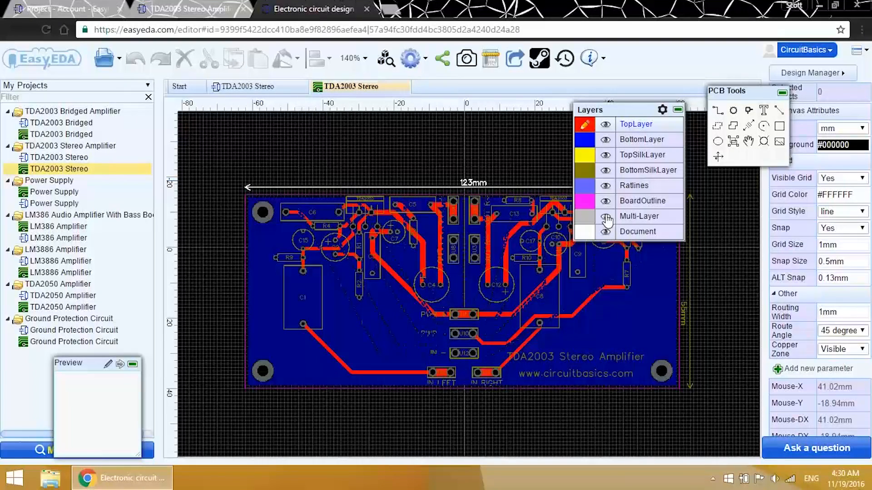
pyautogui.click(606, 232)
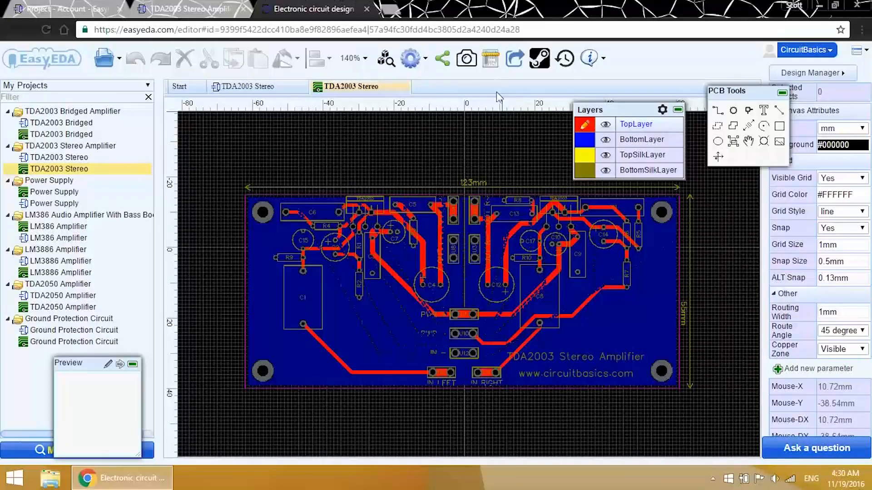
pyautogui.click(492, 59)
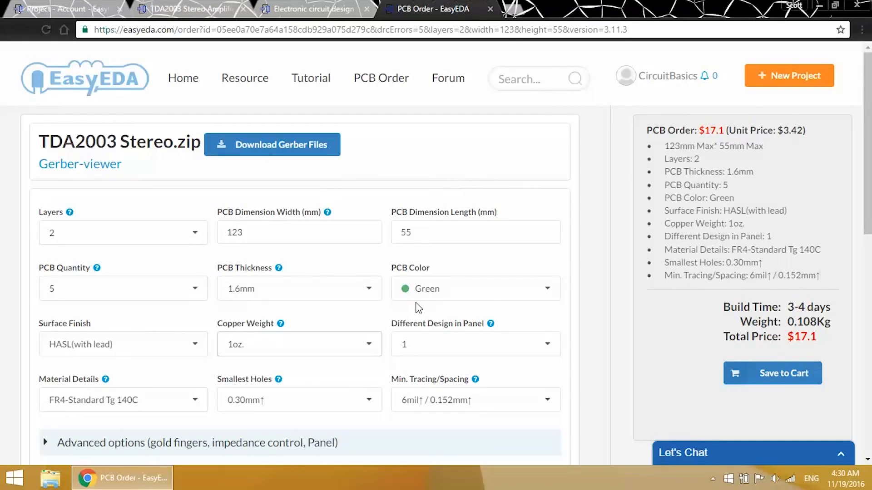
pyautogui.click(196, 234)
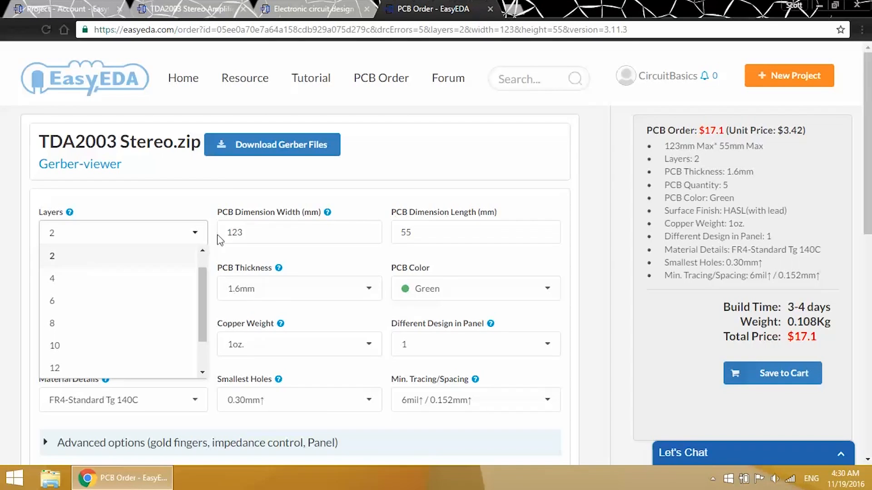
pyautogui.click(238, 262)
pyautogui.click(193, 291)
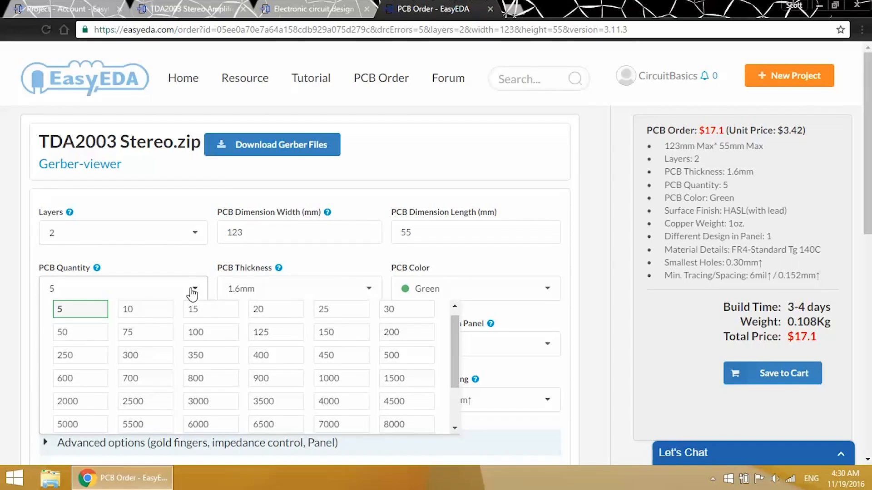
pyautogui.click(261, 292)
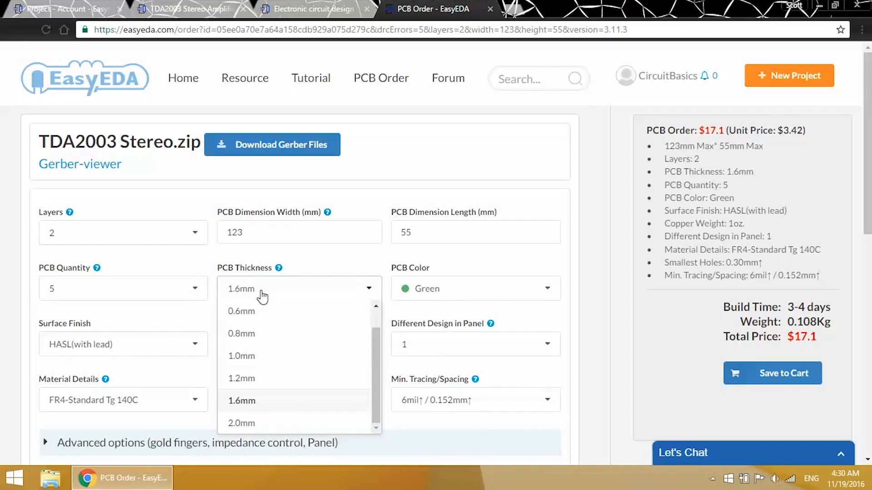
pyautogui.click(436, 289)
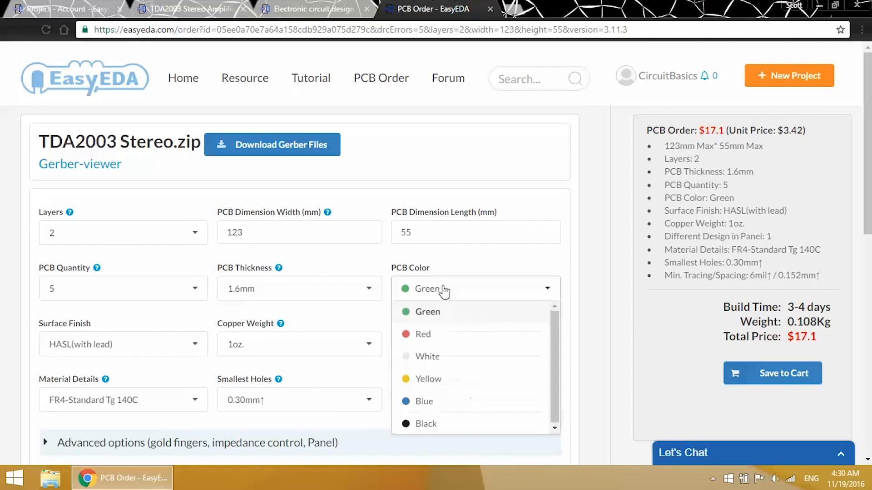
pyautogui.click(189, 349)
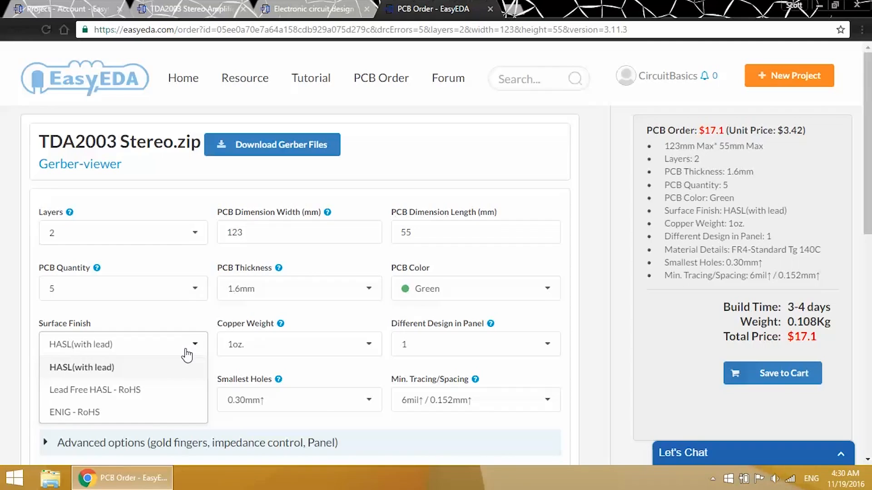
pyautogui.click(258, 347)
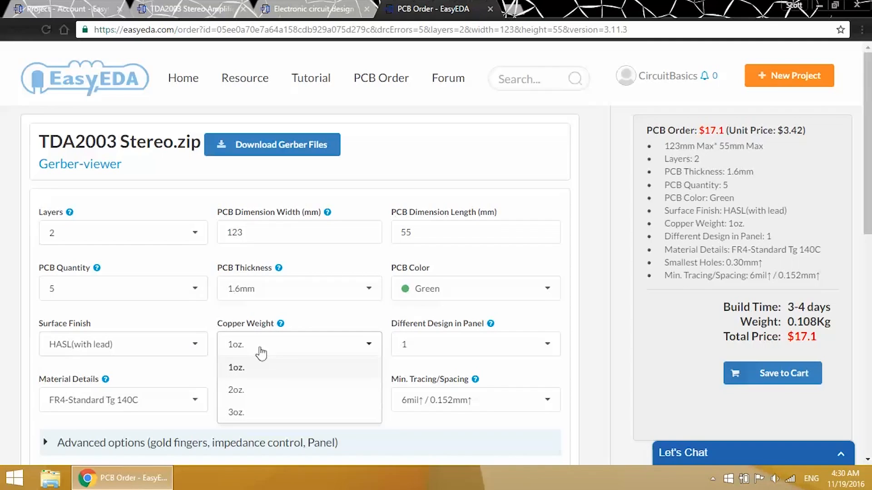
pyautogui.click(365, 309)
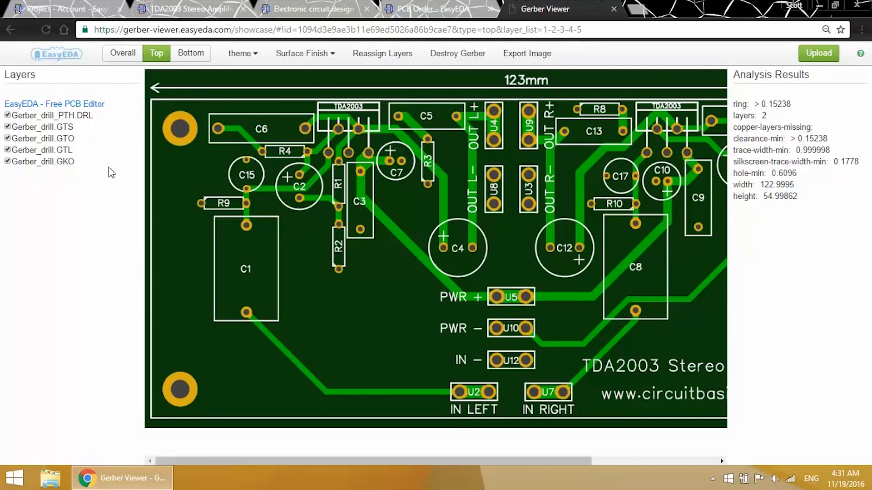
# Flip between bottom and top views, then hide the drill, solder mask, copper and outline layers.
pyautogui.click(190, 55)
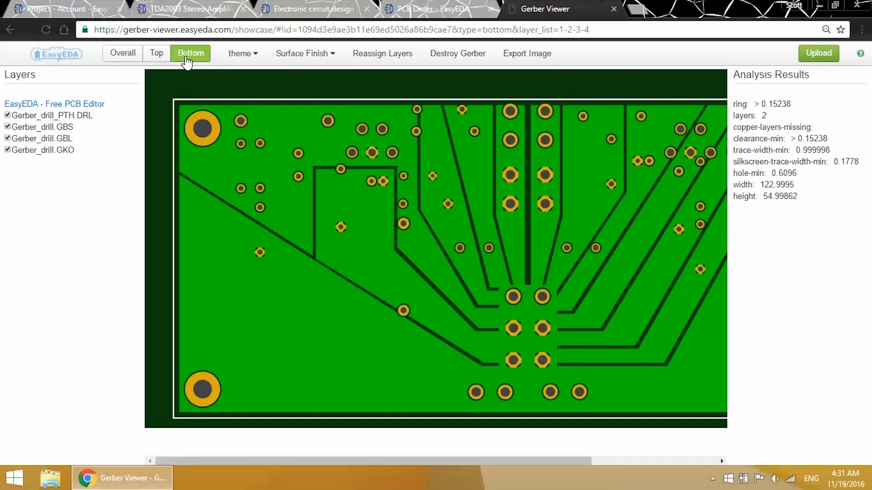
pyautogui.click(157, 53)
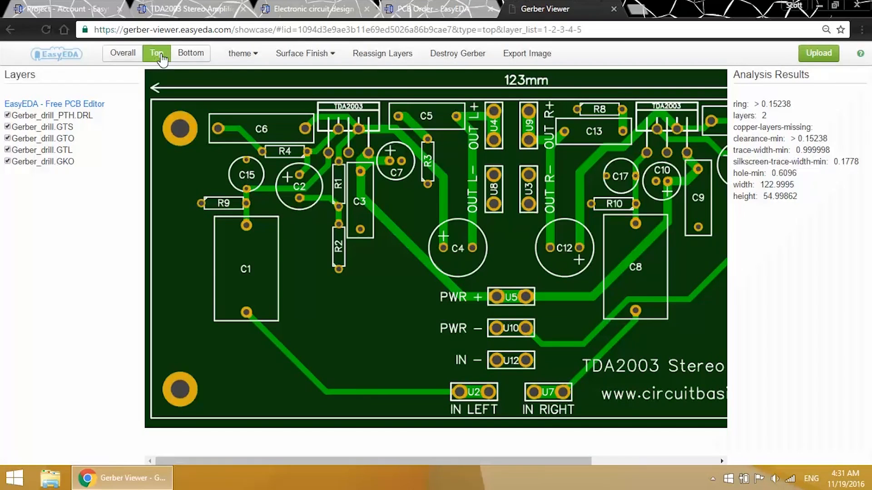
pyautogui.click(7, 115)
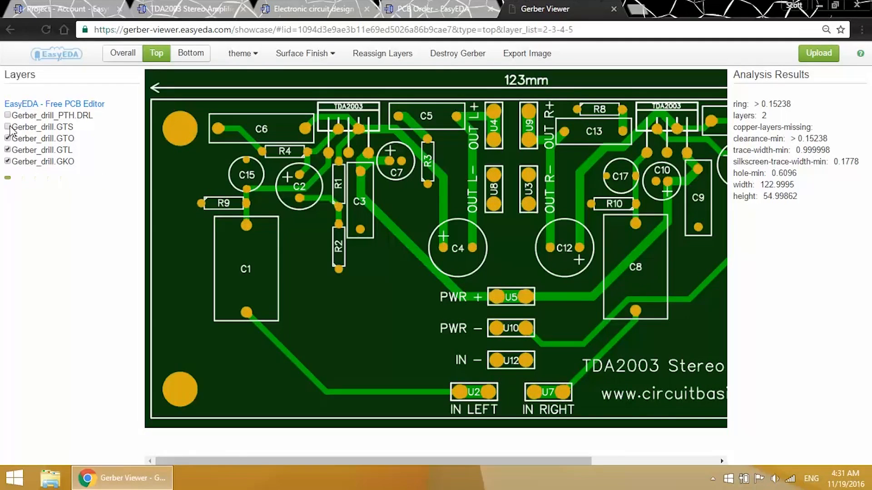
pyautogui.click(8, 127)
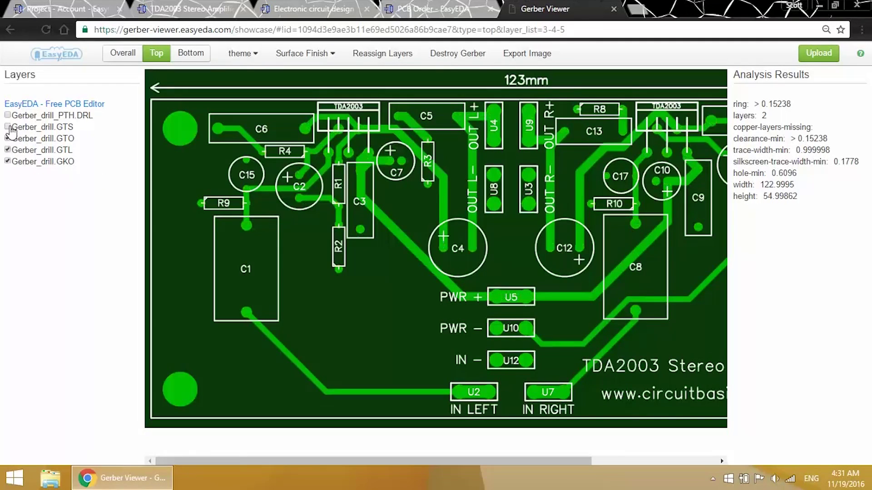
pyautogui.click(8, 150)
pyautogui.click(8, 161)
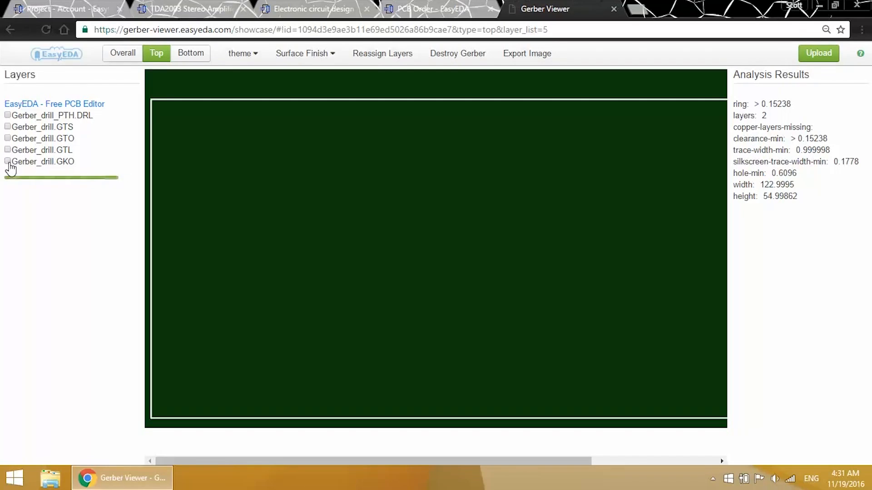
# Re-enable all five top-side Gerber layers including silkscreen, panning across the board to check them.
pyautogui.click(7, 161)
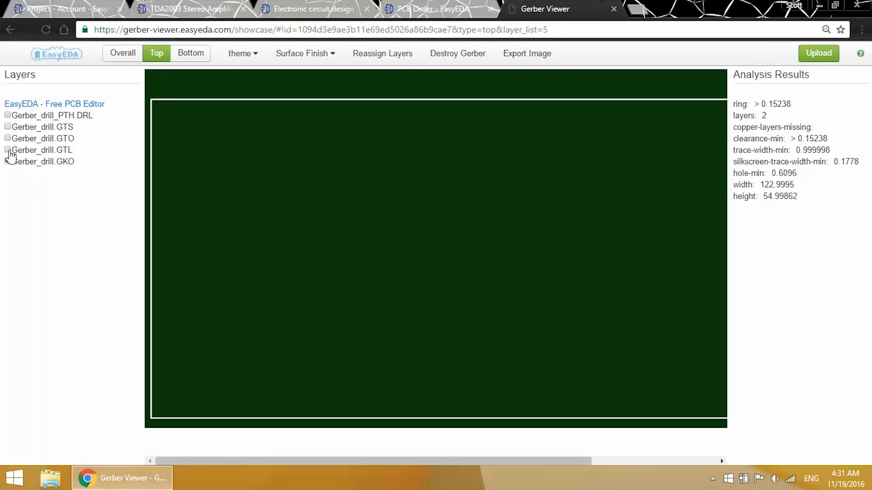
pyautogui.click(7, 150)
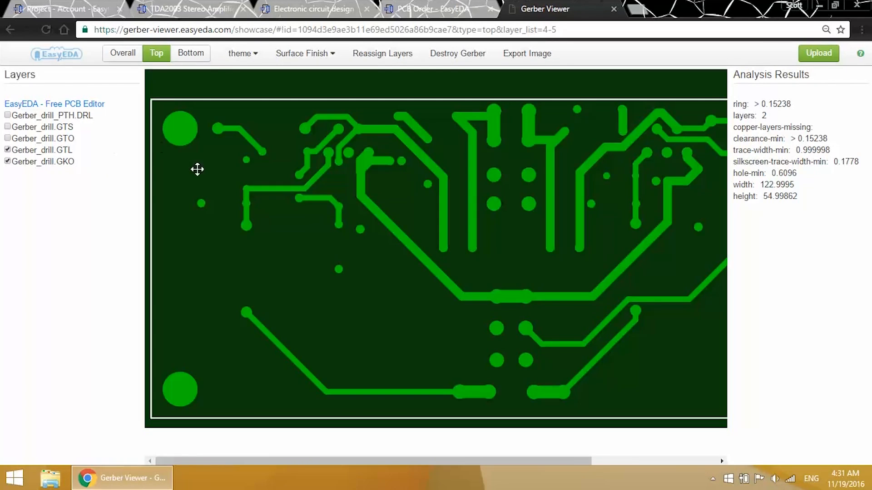
pyautogui.moveTo(471, 218); pyautogui.dragTo(313, 224)
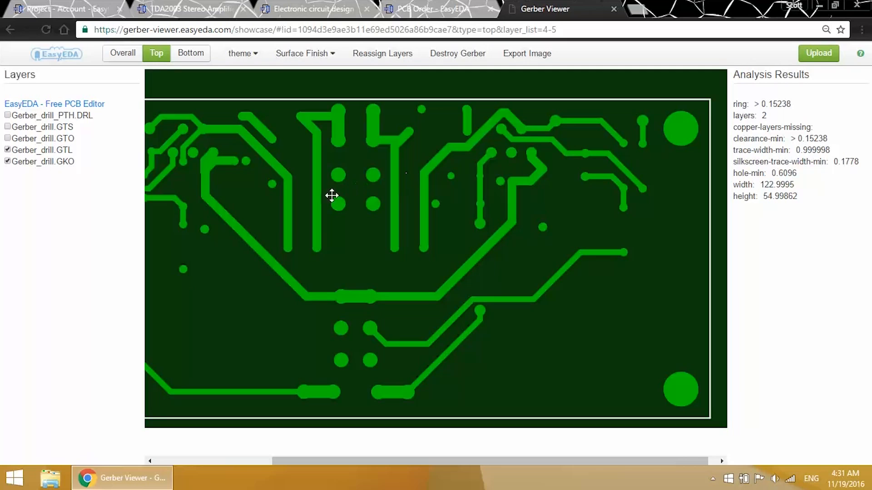
pyautogui.moveTo(233, 213); pyautogui.dragTo(360, 220)
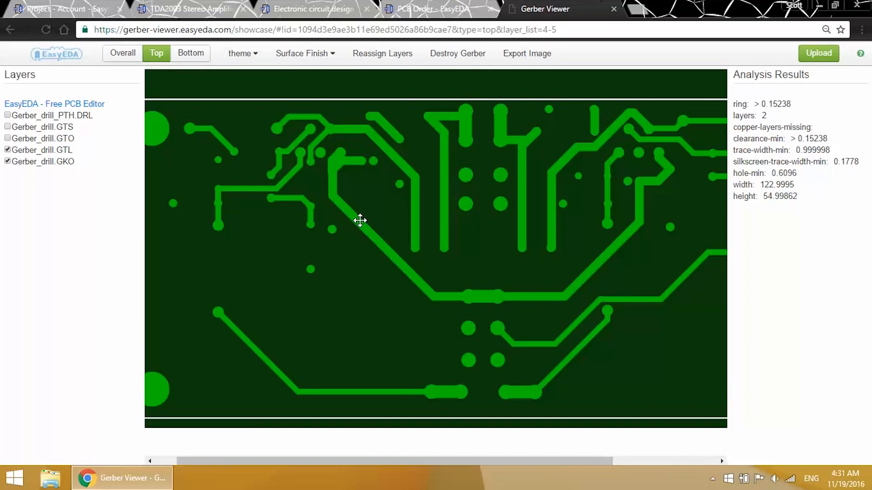
pyautogui.click(8, 138)
pyautogui.click(7, 127)
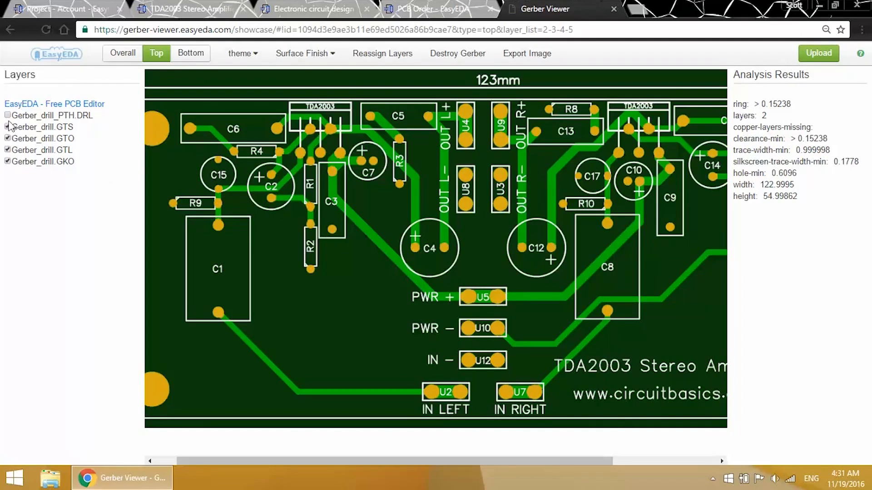
pyautogui.click(7, 115)
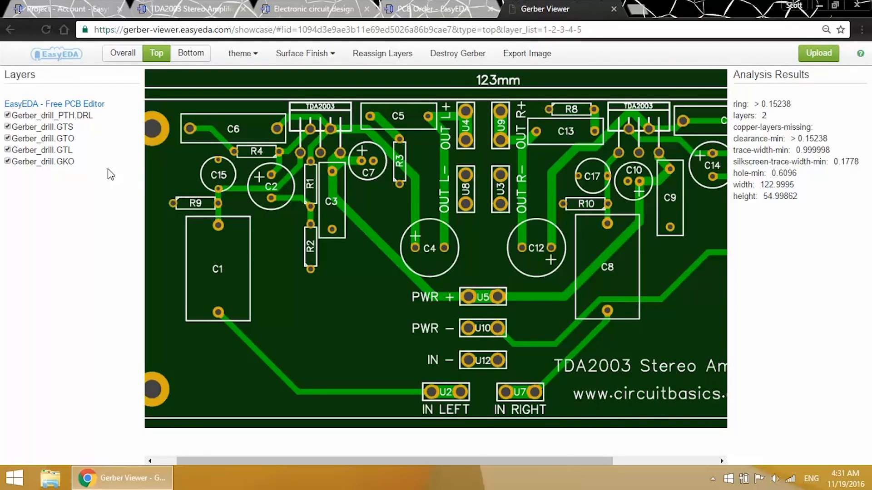
# Zoom the browser page out to 67% so the whole top side of the board fits on screen.
pyautogui.hotkey('ctrl', '-')
pyautogui.hotkey('ctrl', '-')
pyautogui.hotkey('ctrl', '-')
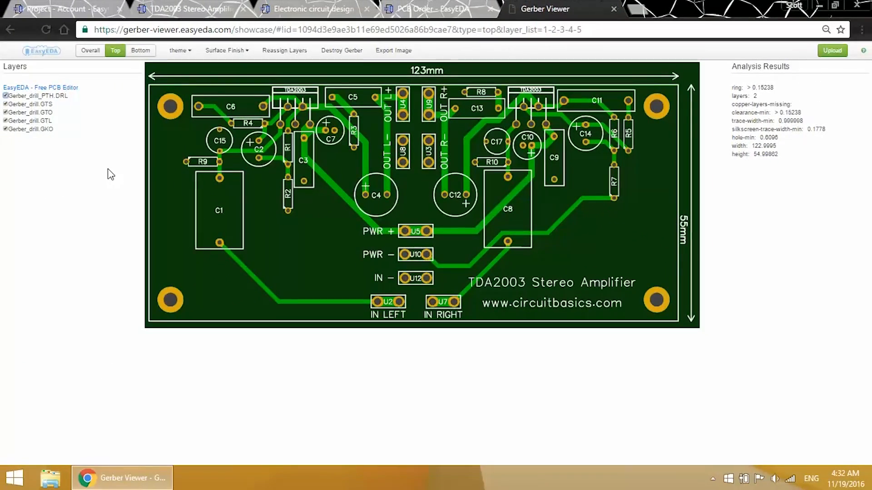
# Inspect the bottom then top side renderings and close the Gerber Viewer tab to return to the order page.
pyautogui.click(139, 50)
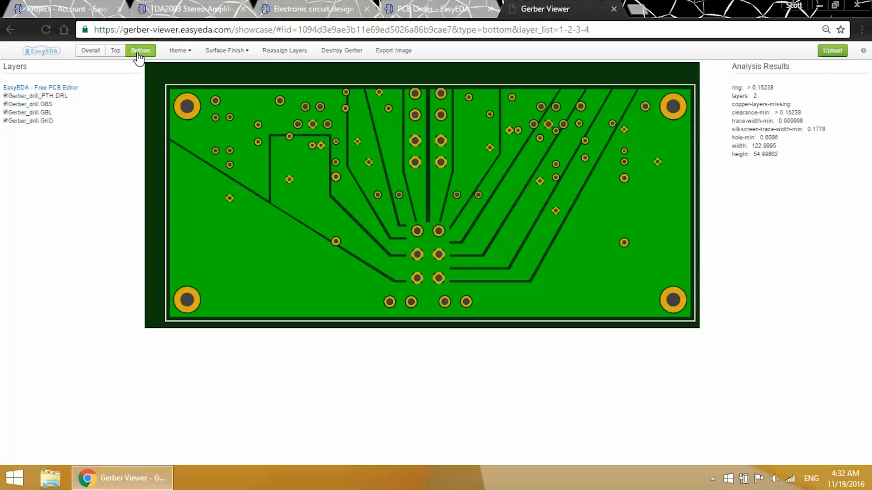
pyautogui.click(116, 51)
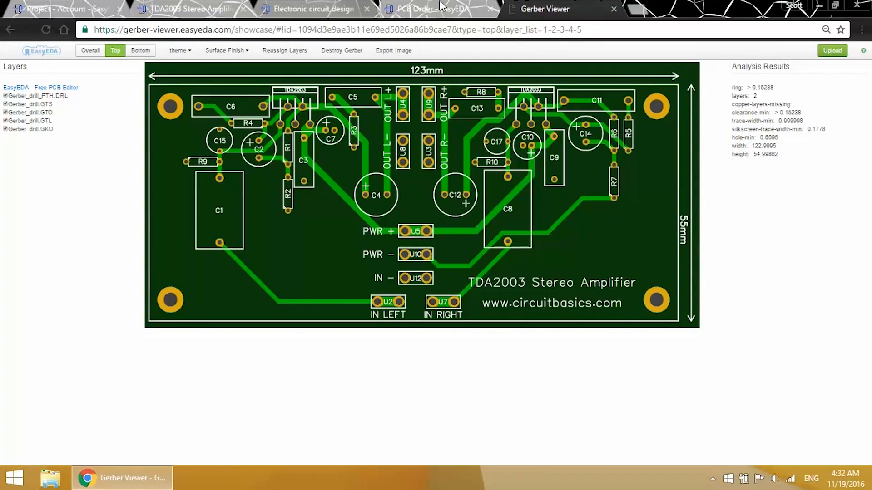
pyautogui.click(612, 9)
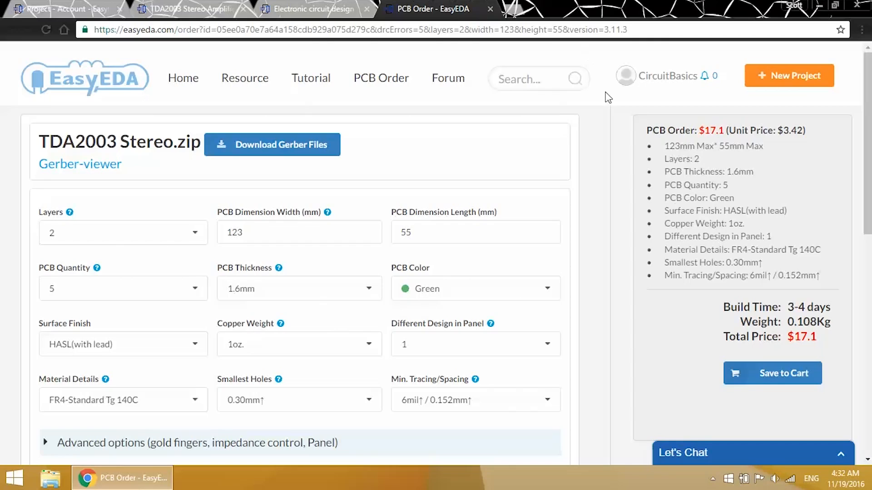